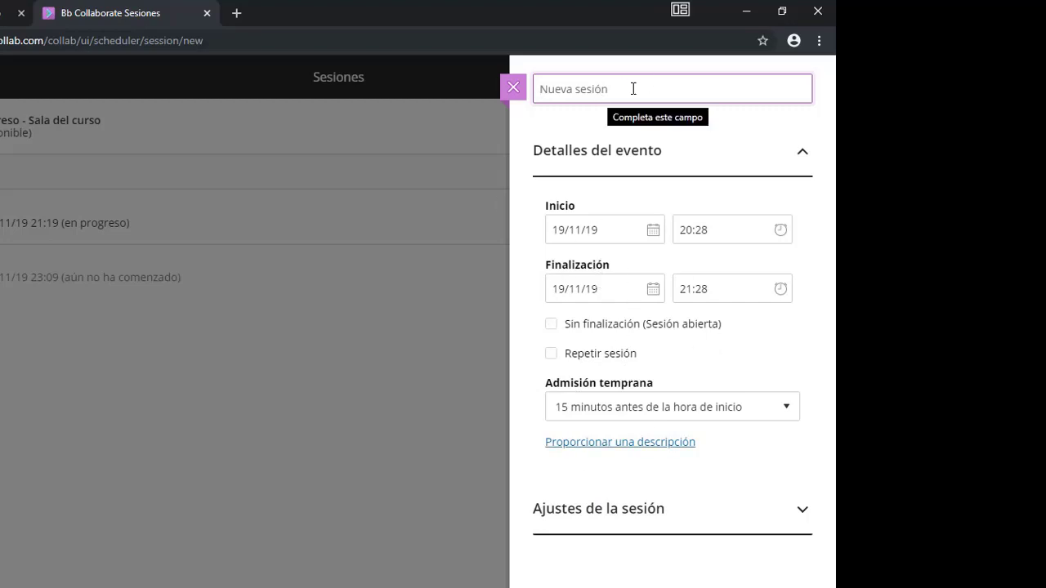
Name the new session "Sesión bienvenida" and create it.
type("Sesión ")
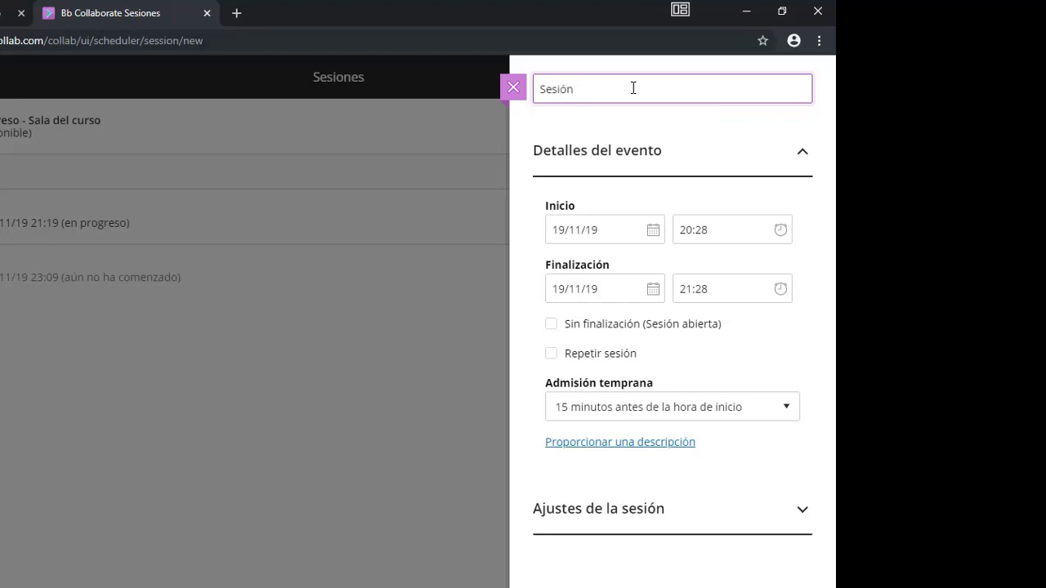
type("bienvenida")
key("Return")
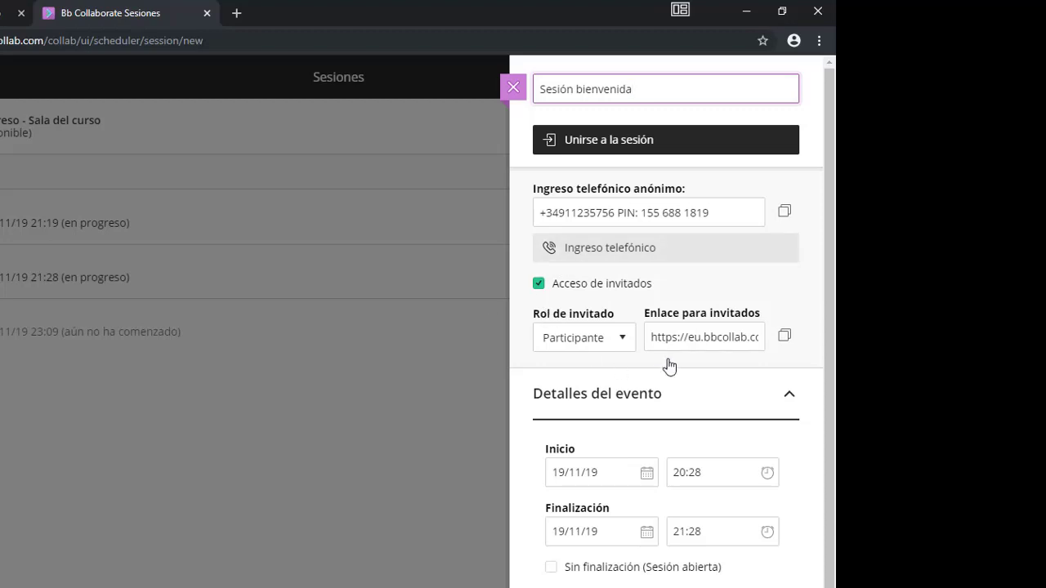
scroll(648, 199, "down", 1)
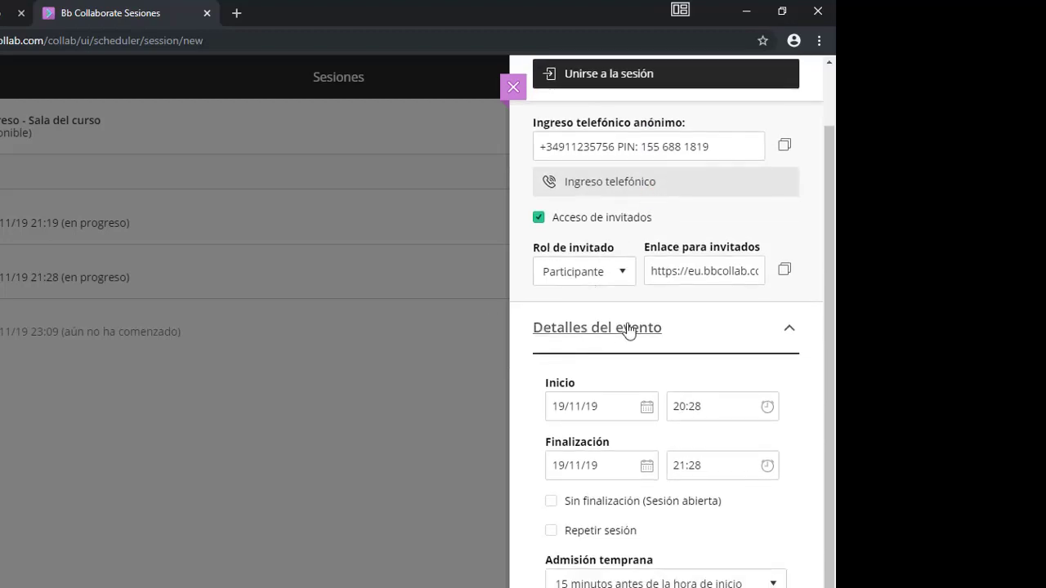
left_click(790, 331)
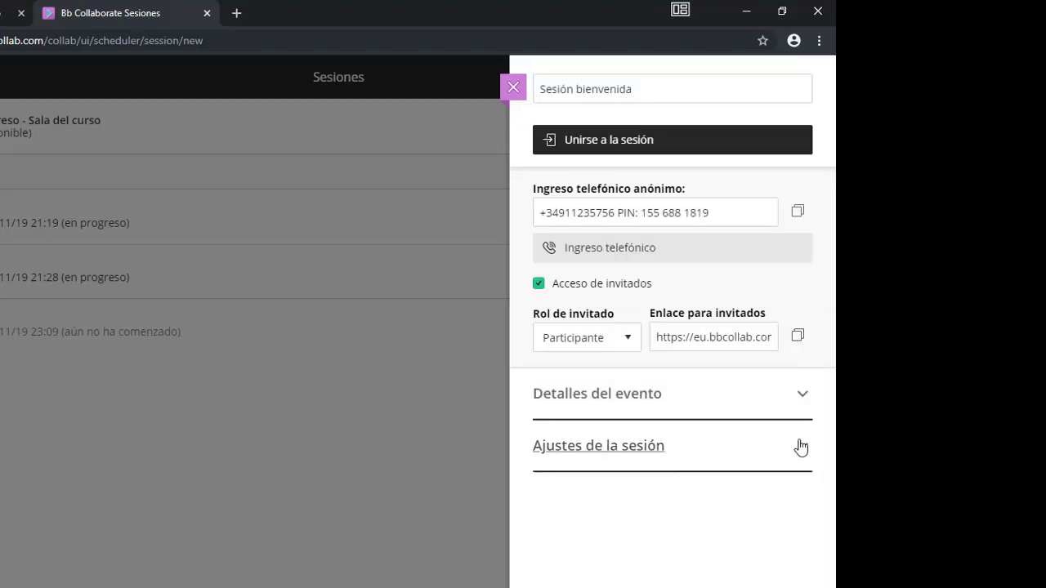
left_click(803, 449)
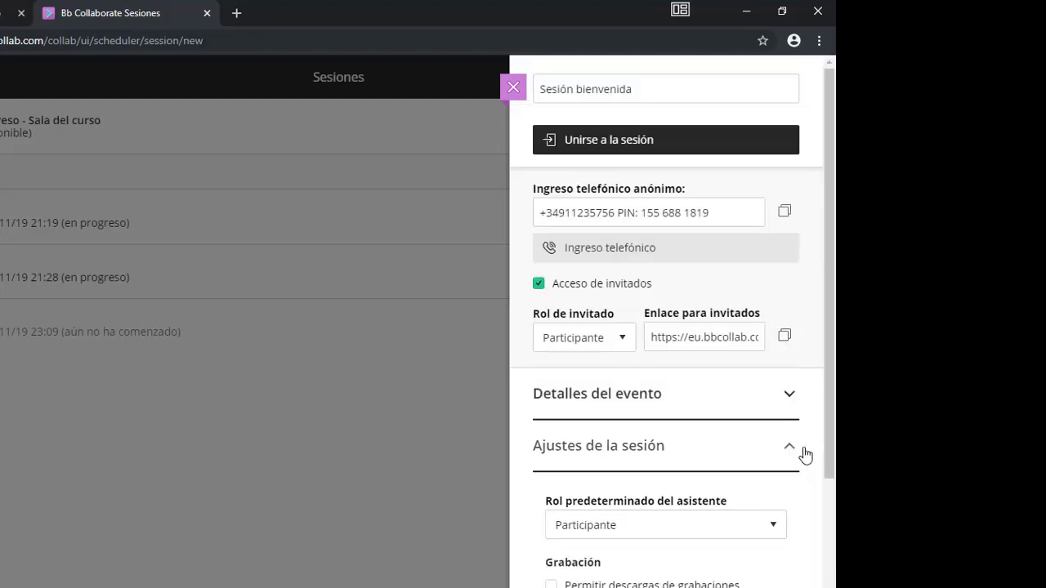
left_click(792, 392)
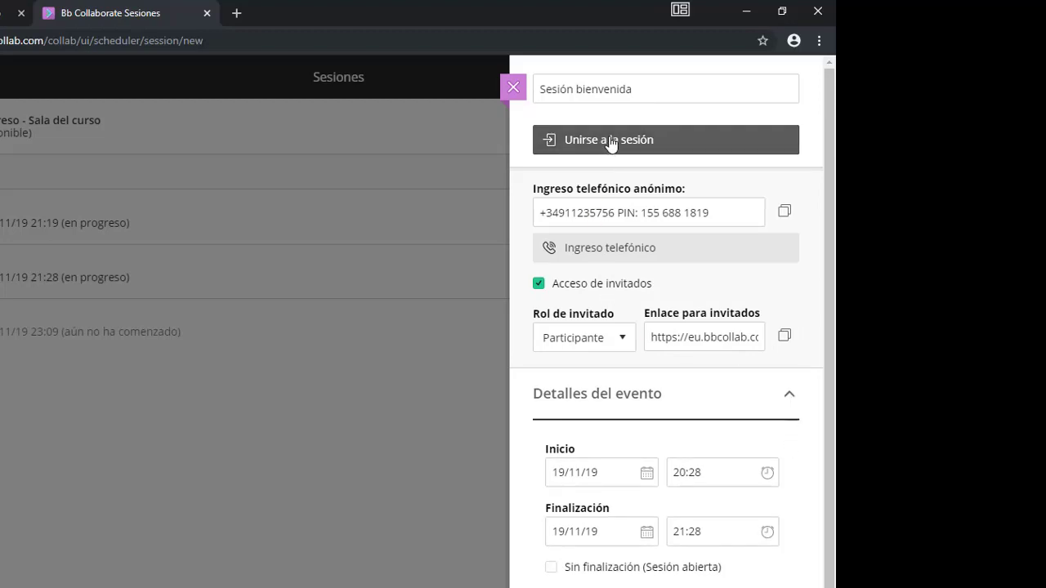
Set the session's end to 20/11/19 at 0:28 in the event details.
scroll(611, 144, "down", 1)
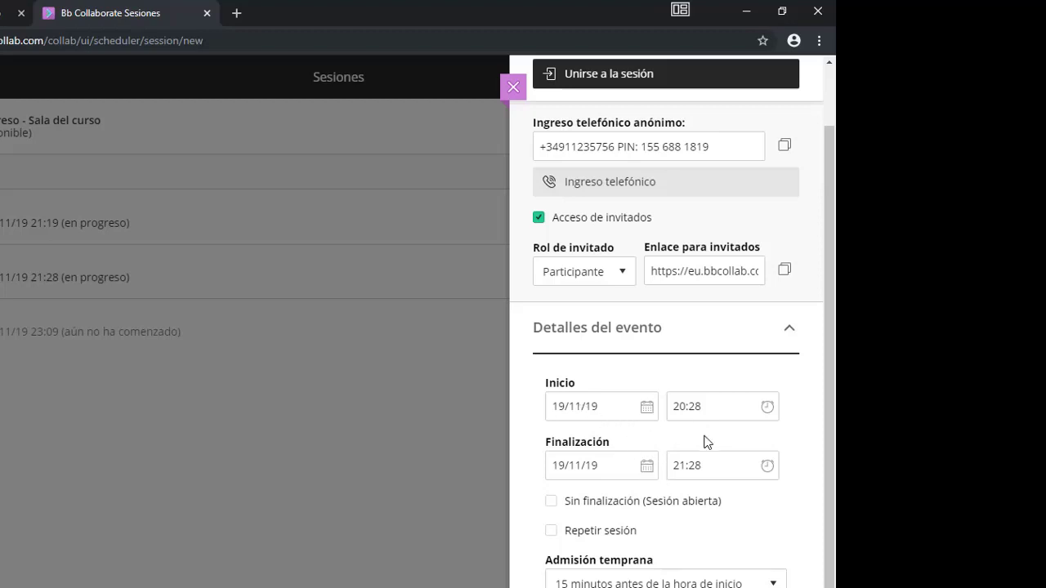
left_click(764, 466)
left_click(704, 390)
left_click(704, 390)
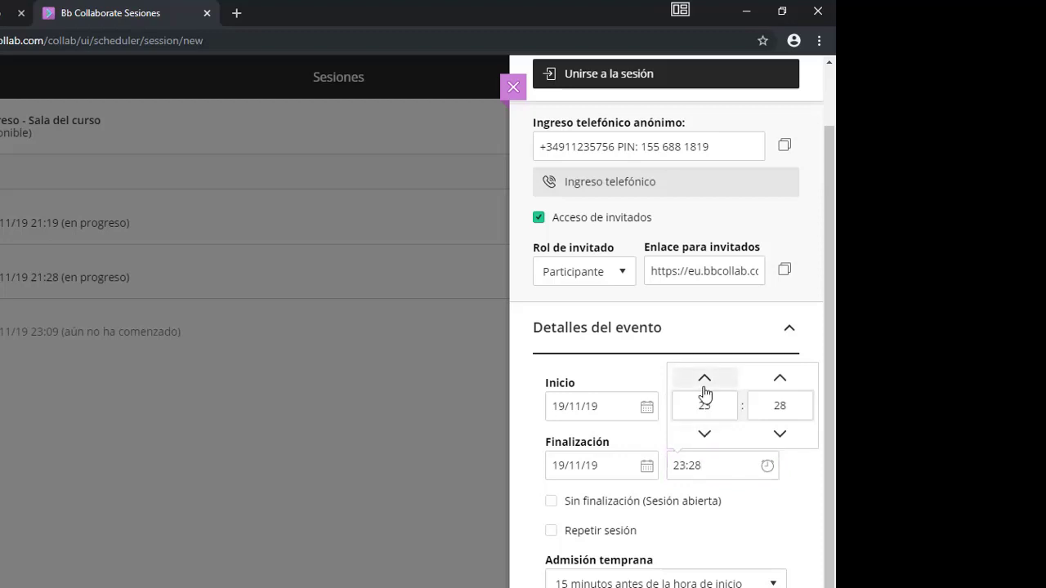
left_click(704, 390)
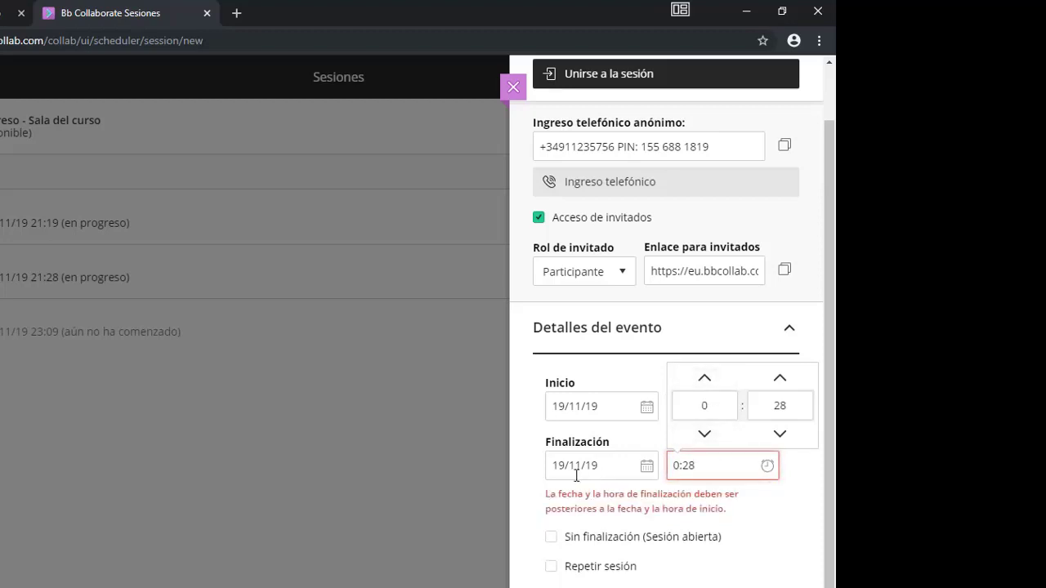
left_click(641, 465)
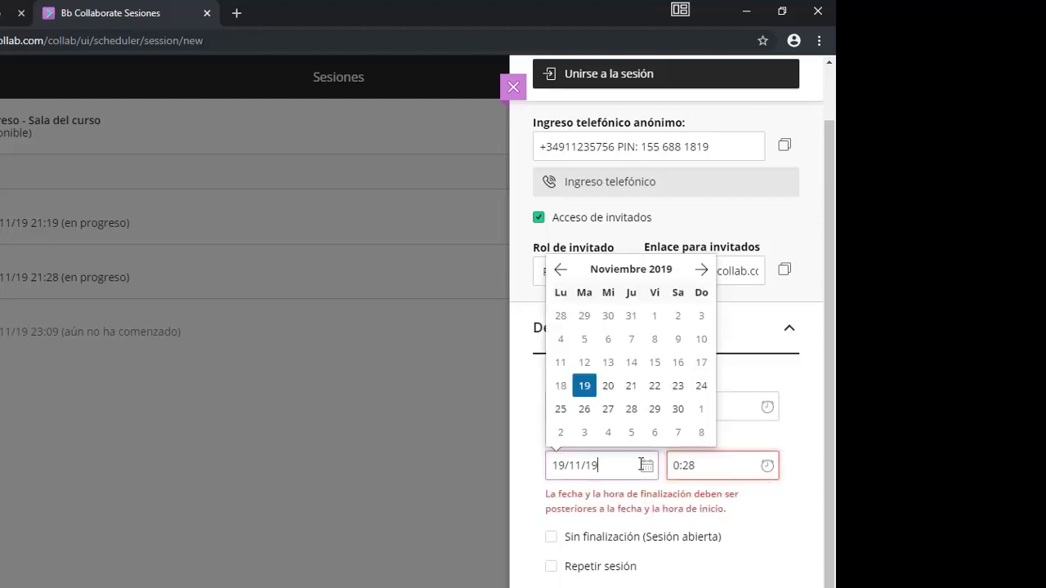
left_click(608, 385)
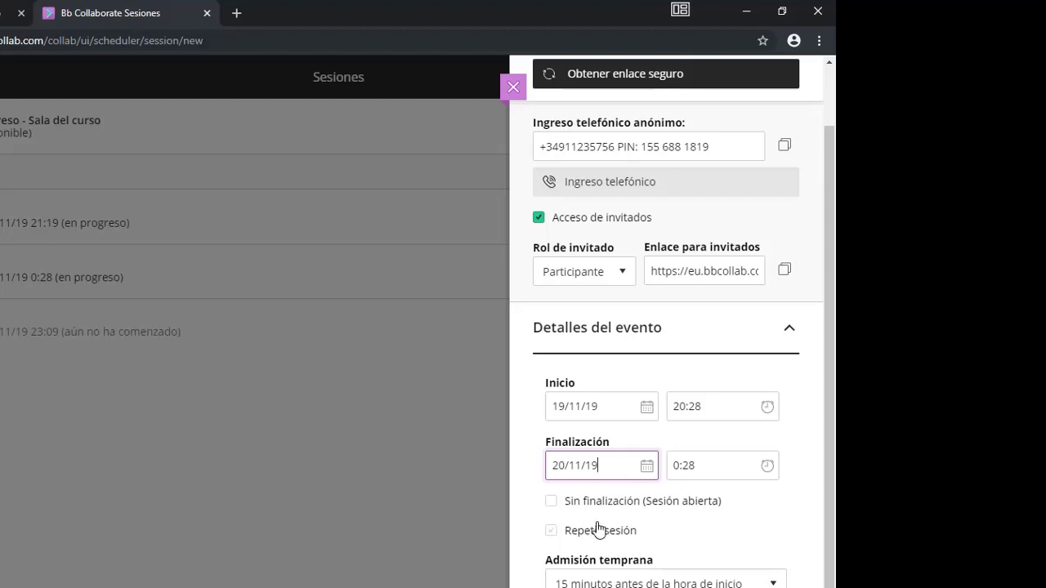
left_click(551, 505)
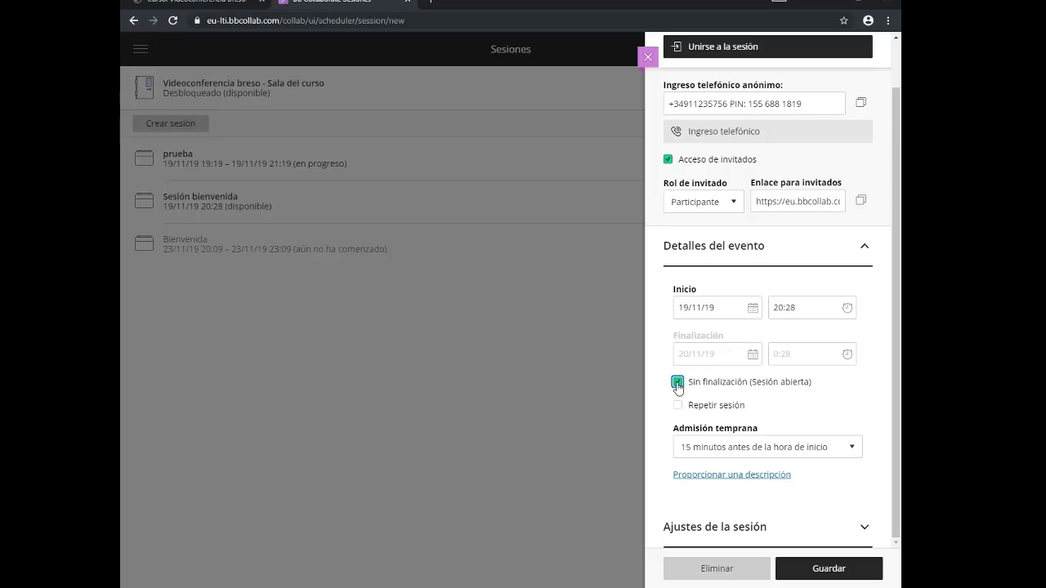
left_click(677, 384)
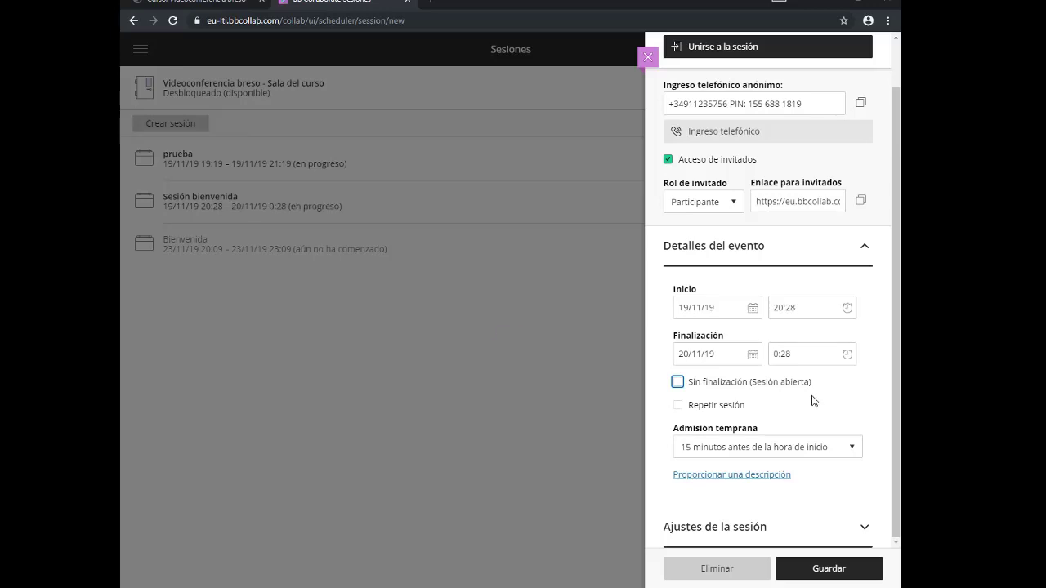
left_click(678, 406)
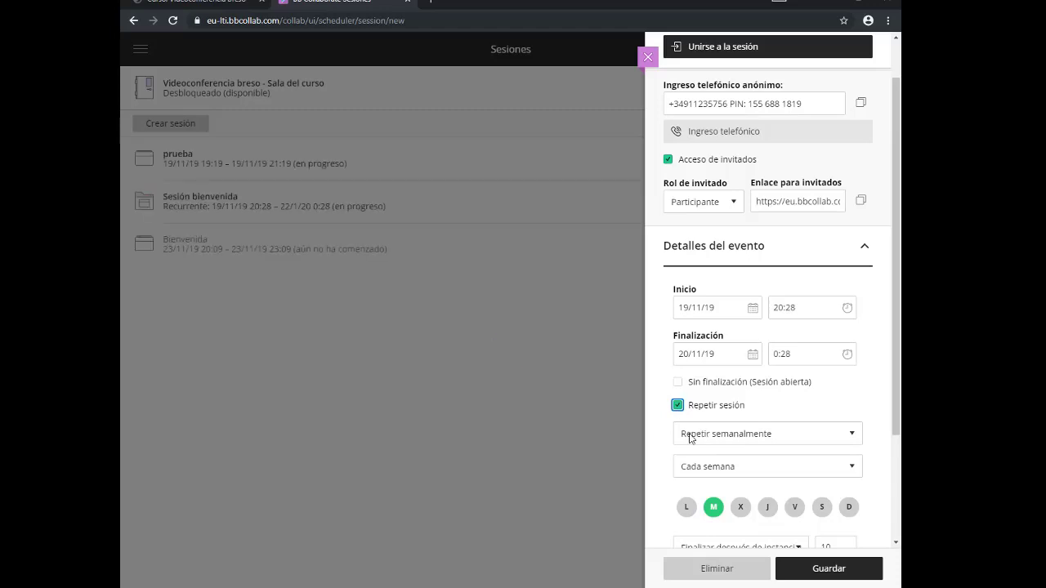
left_click(852, 440)
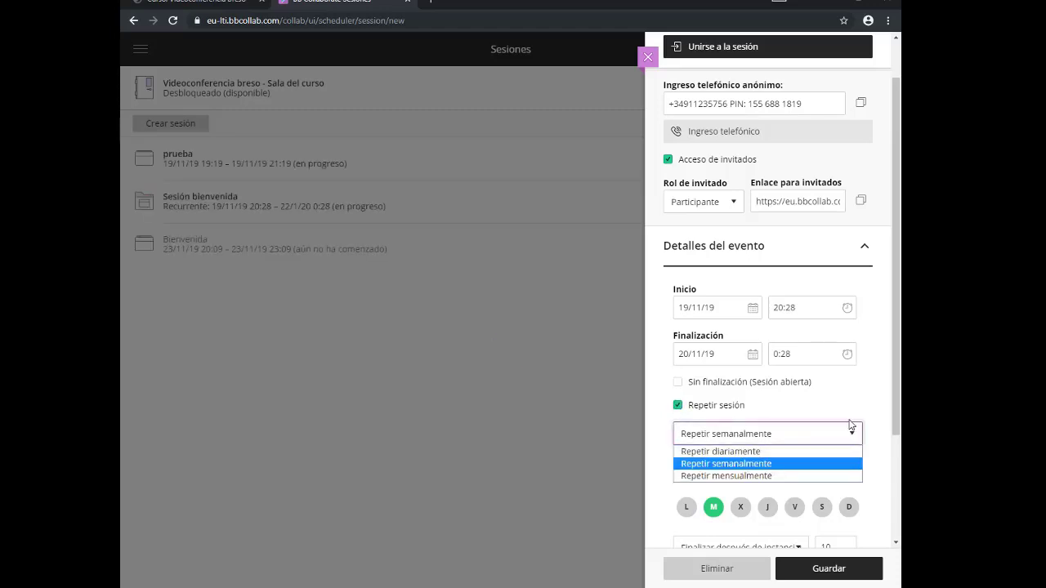
left_click(806, 465)
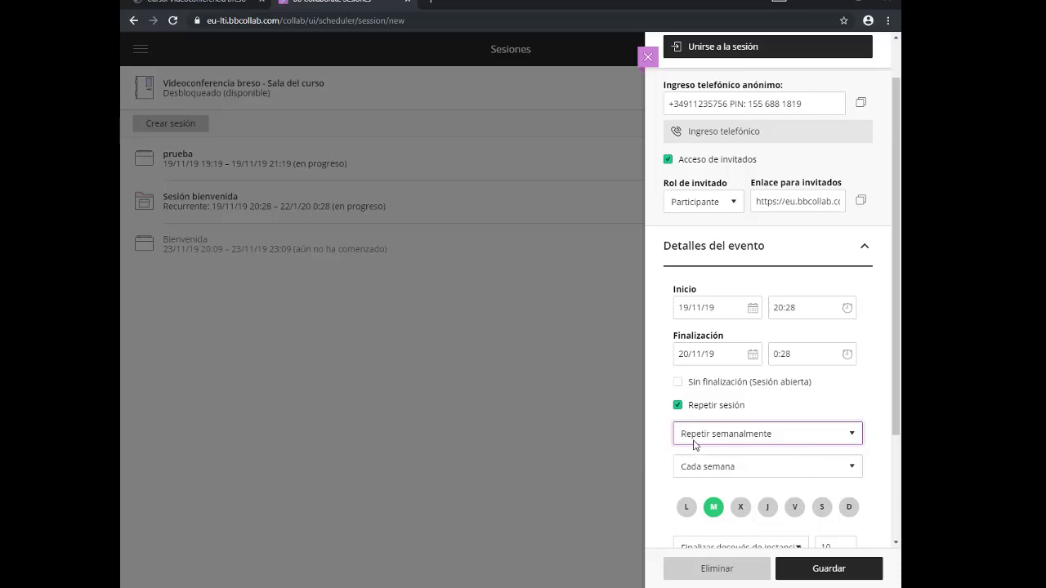
left_click(851, 466)
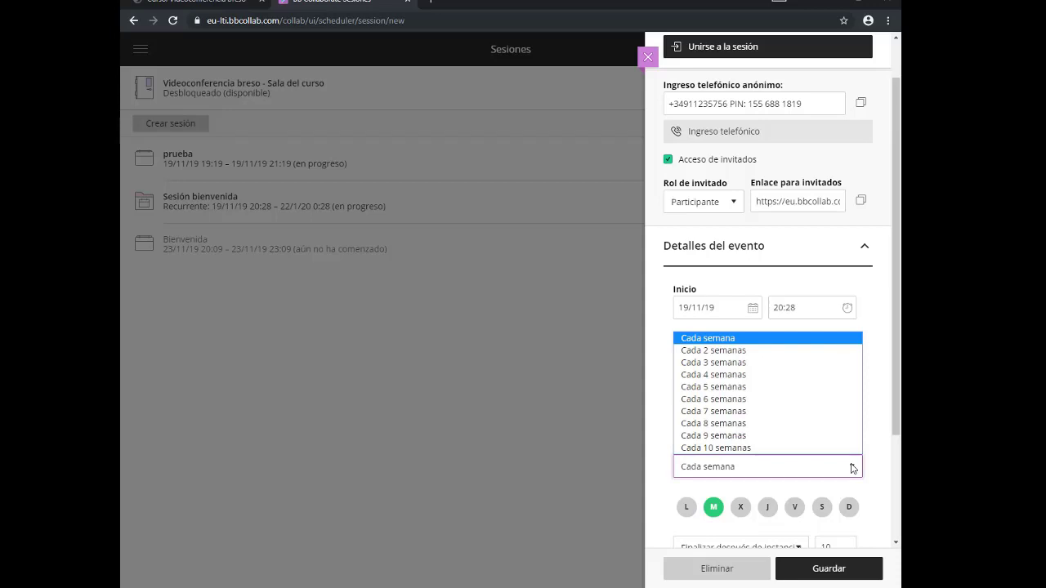
left_click(813, 482)
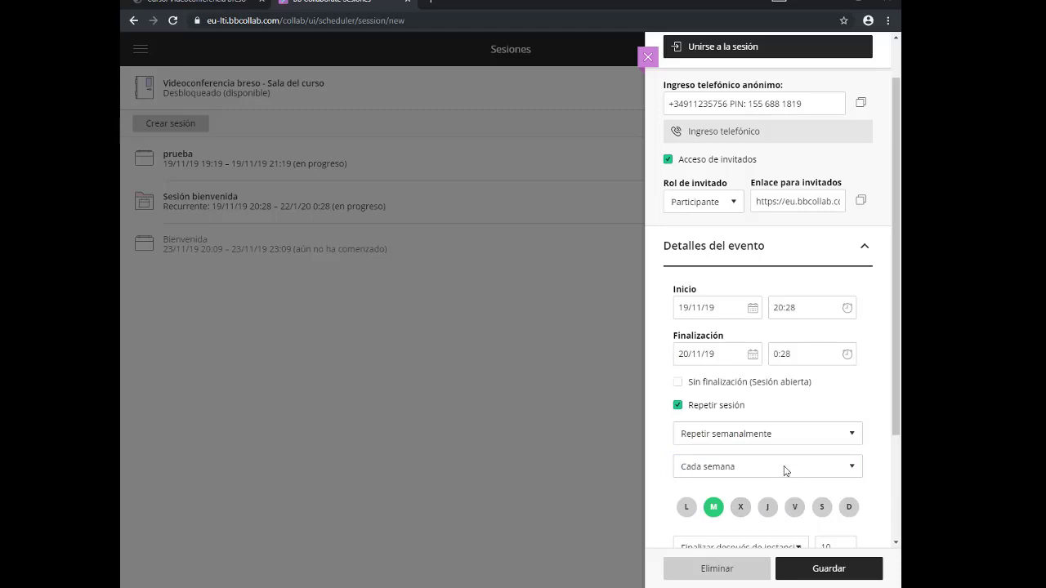
scroll(784, 471, "down", 1)
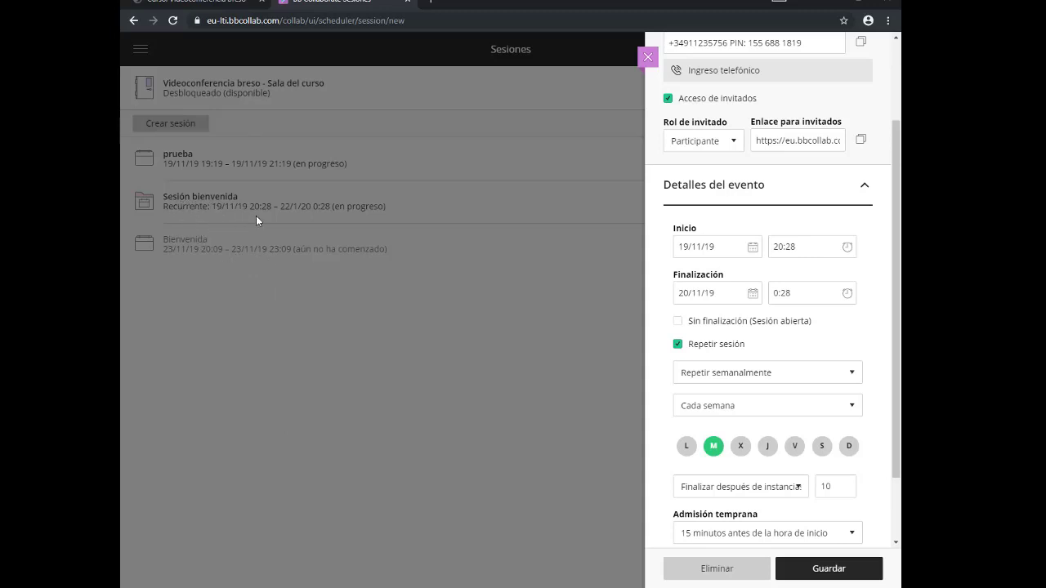
left_click(677, 346)
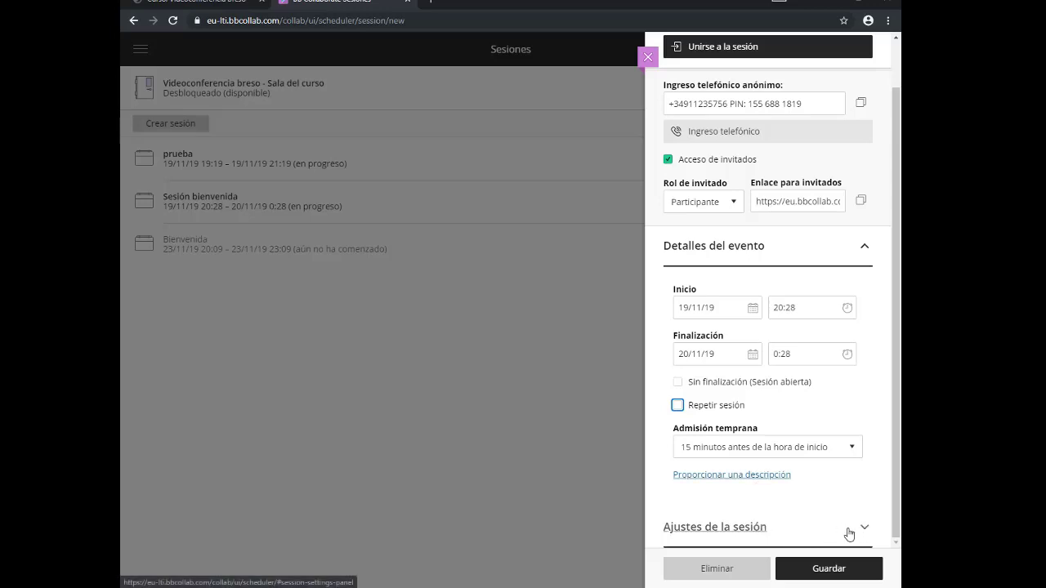
Copy the anonymous telephone access details and the guest link, and check the available guest roles.
scroll(861, 532, "up", 1)
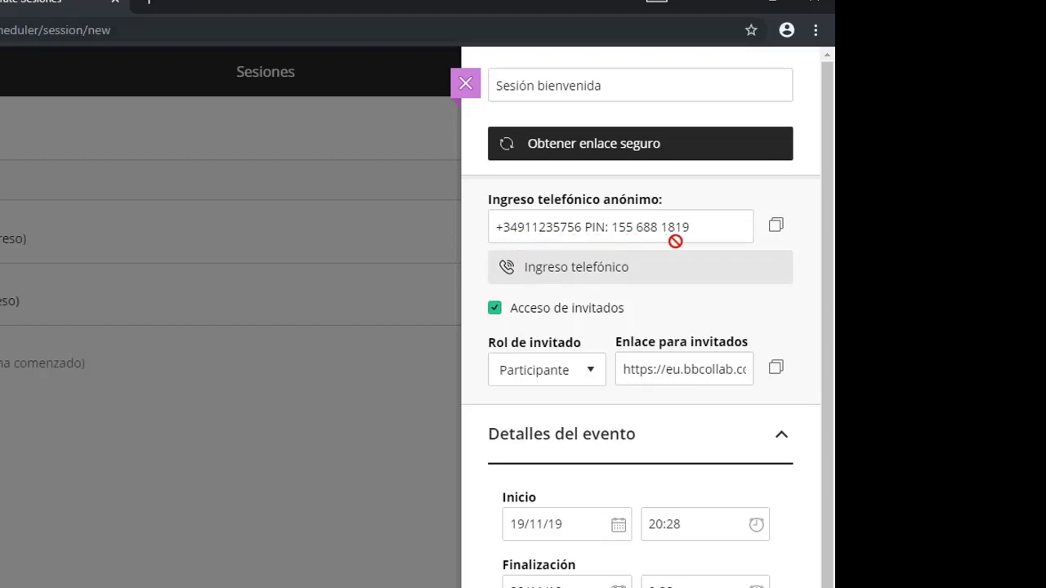
left_click(776, 231)
left_click(775, 372)
left_click(591, 370)
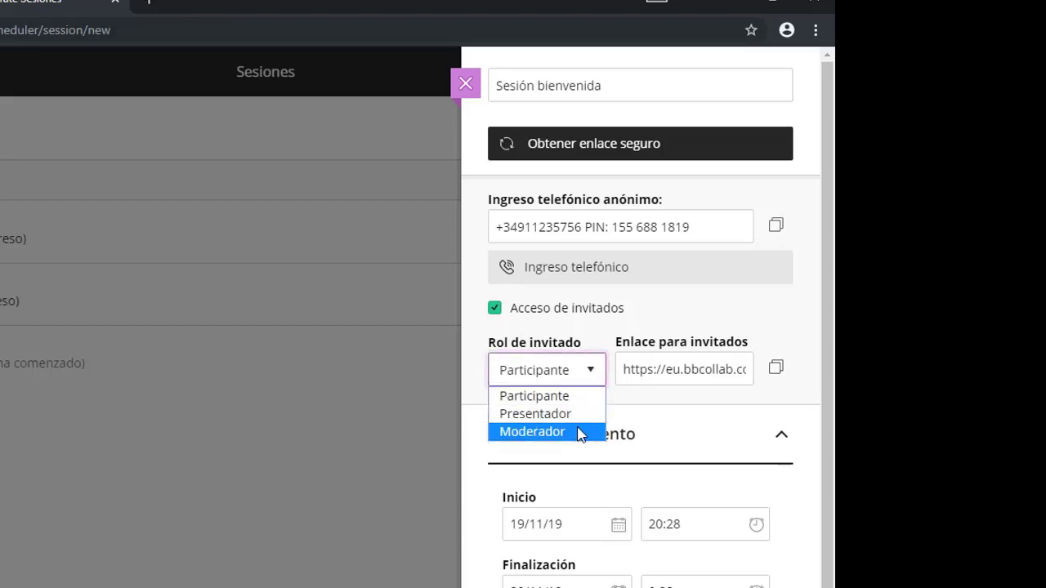
left_click(613, 403)
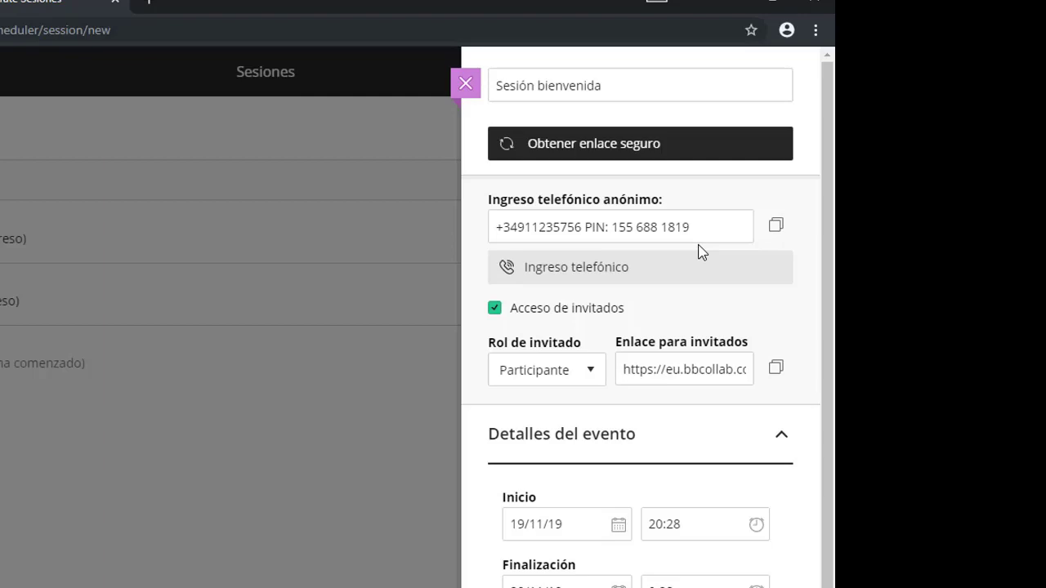
Allow recording downloads in the session settings.
scroll(686, 273, "down", 2)
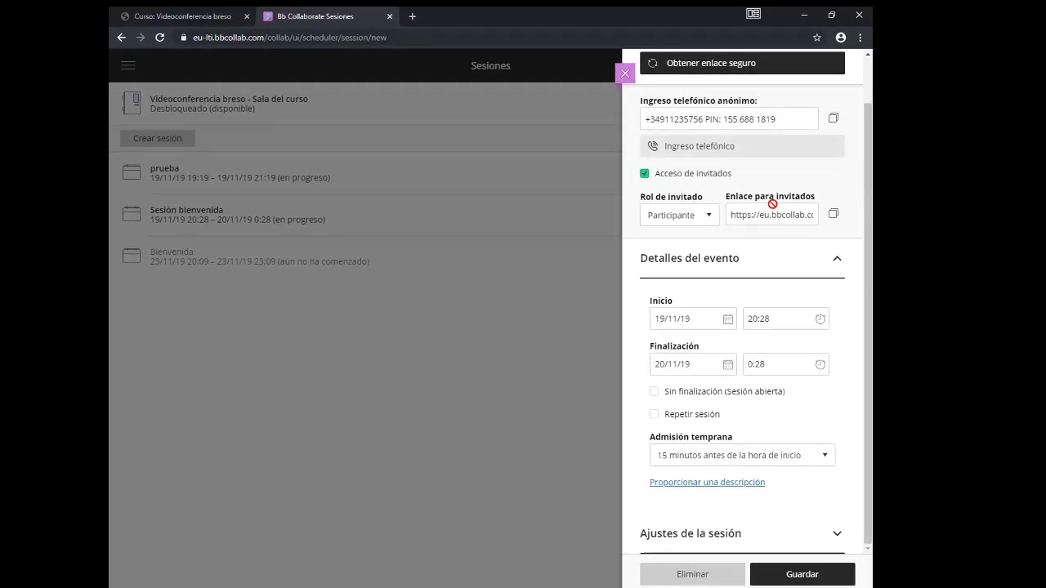
left_click(836, 533)
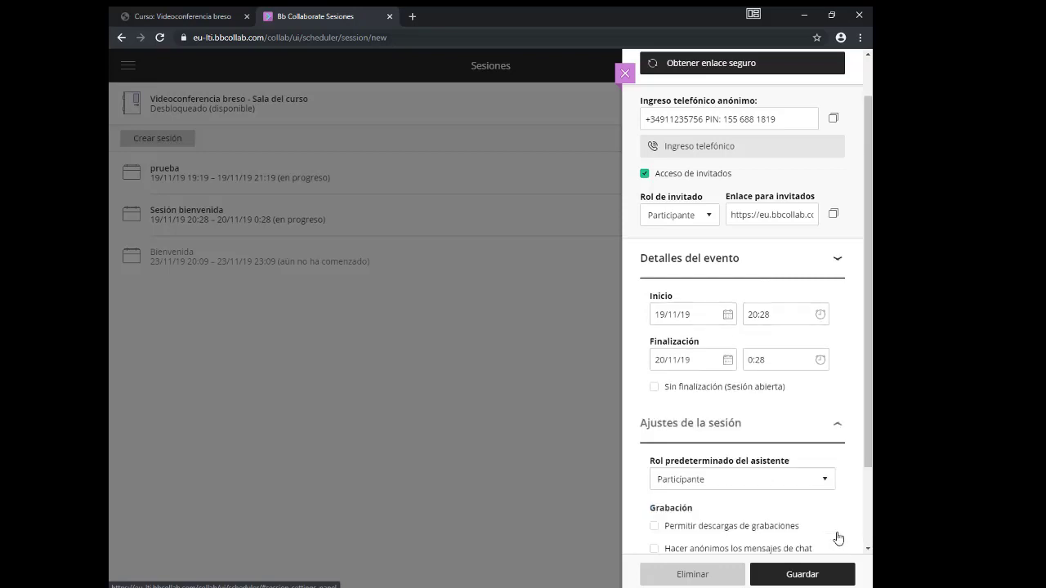
scroll(835, 457, "down", 2)
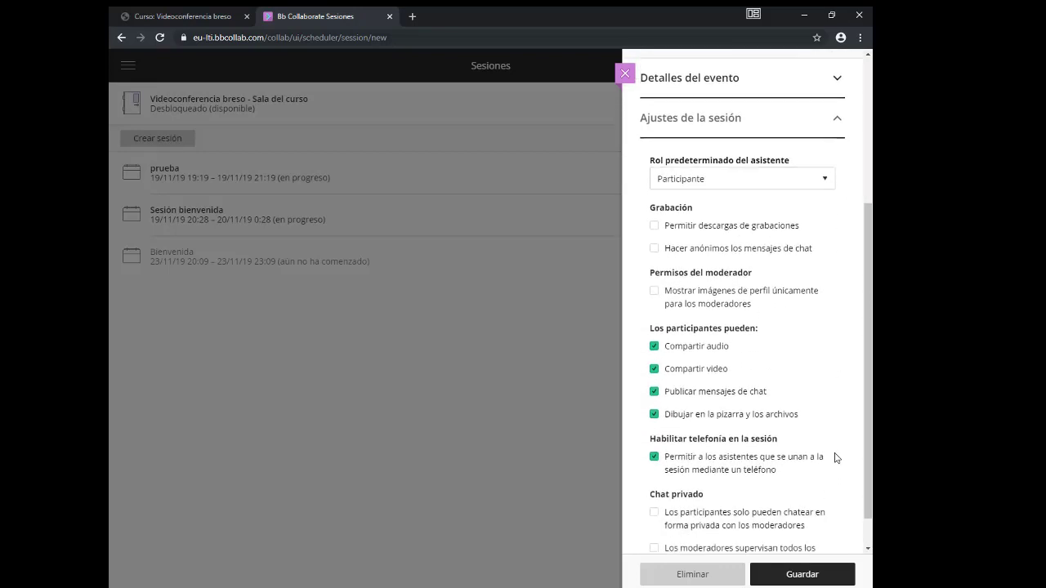
scroll(835, 457, "down", 1)
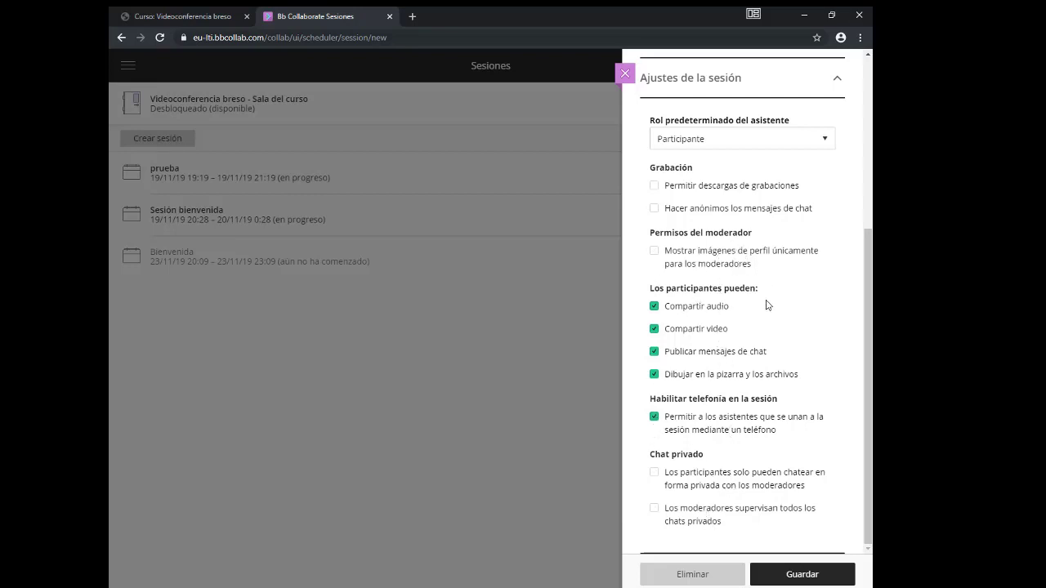
scroll(766, 303, "up", 3)
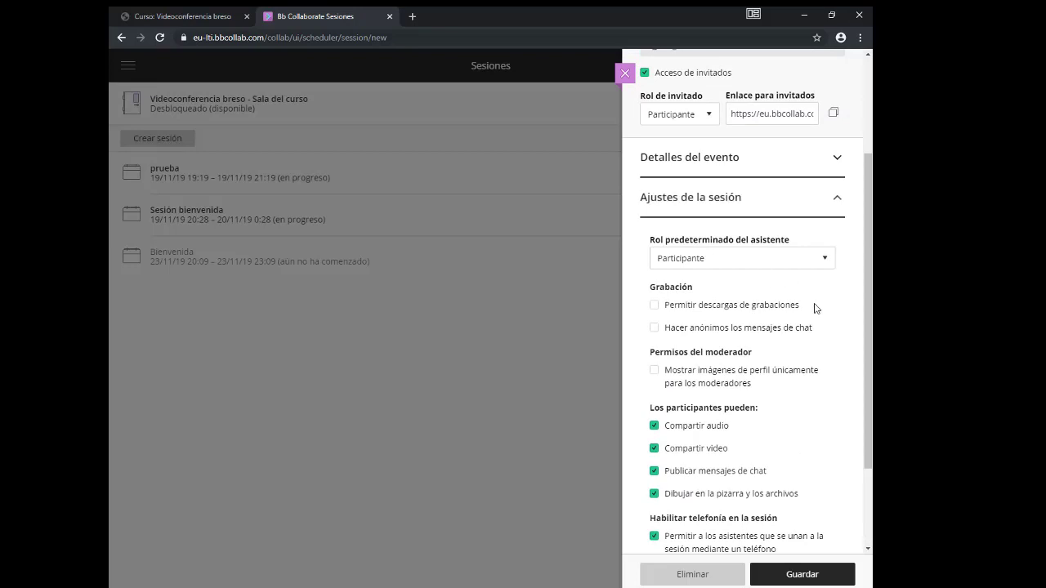
left_click_drag(806, 305, 665, 307)
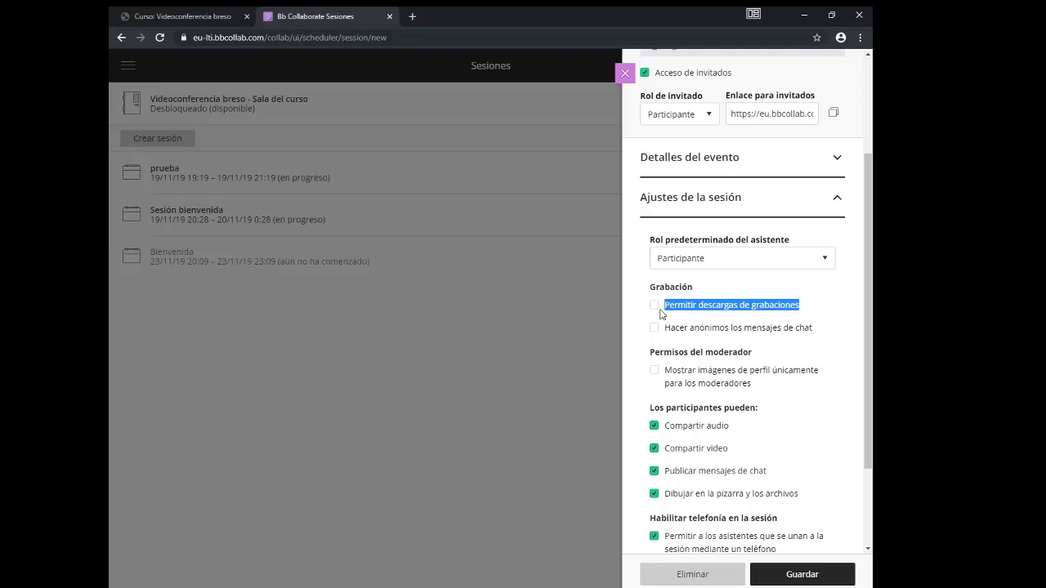
left_click(653, 305)
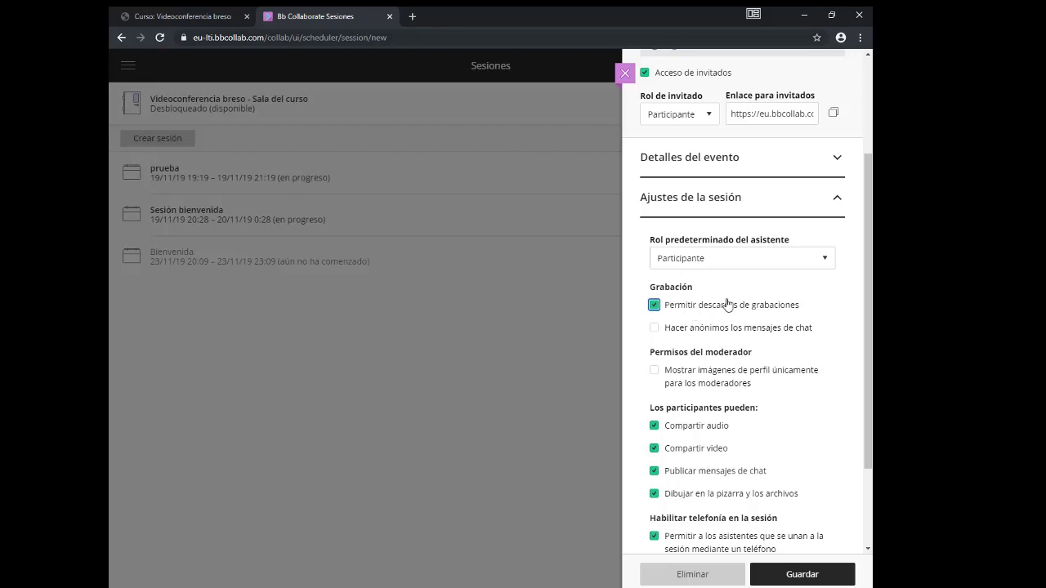
Review the session's configuration and save it.
scroll(727, 304, "down", 2)
scroll(732, 302, "up", 4)
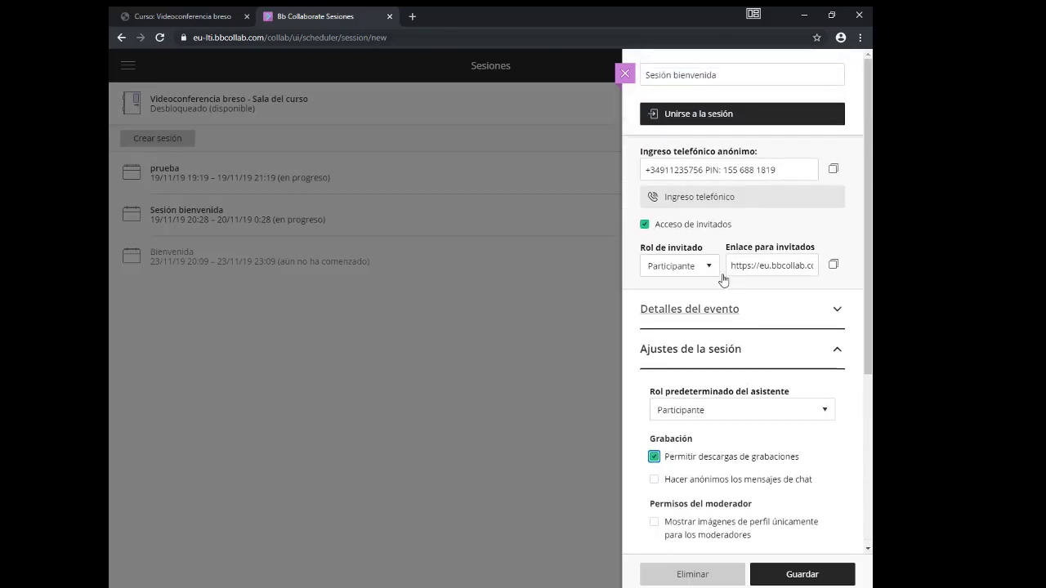
scroll(744, 384, "down", 3)
scroll(751, 406, "down", 1)
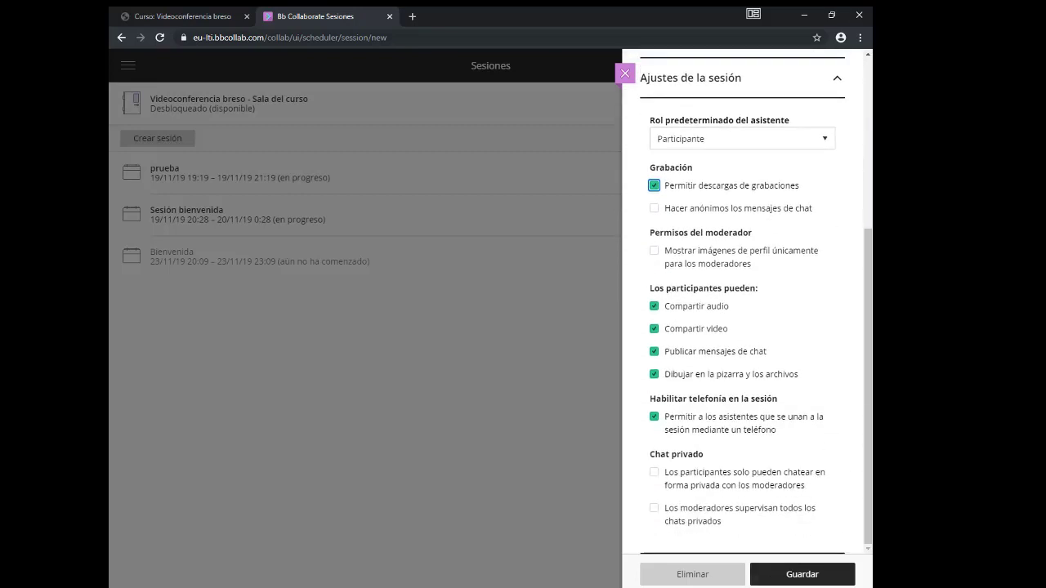
left_click(802, 575)
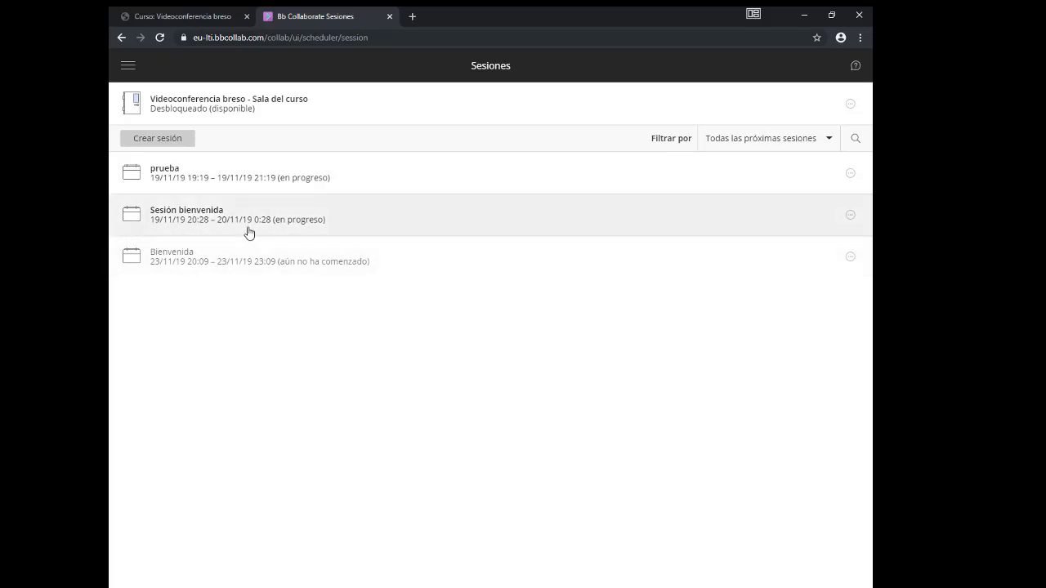
Reopen "Sesión bienvenida" from the session list and join it.
left_click(341, 228)
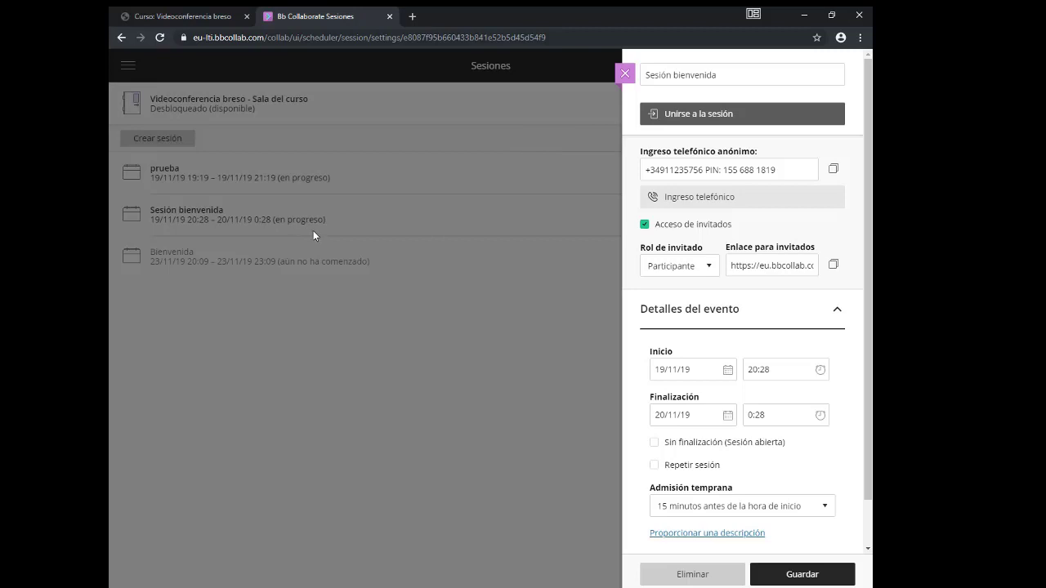
left_click(747, 114)
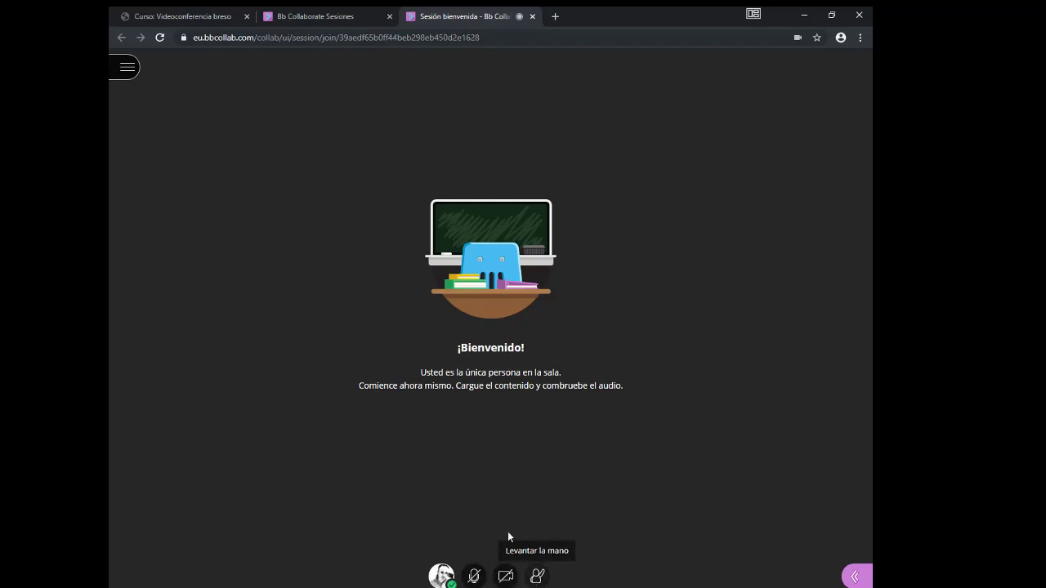
Look at the Collaborate panel and the session menu in the room, closing each one again.
left_click(854, 577)
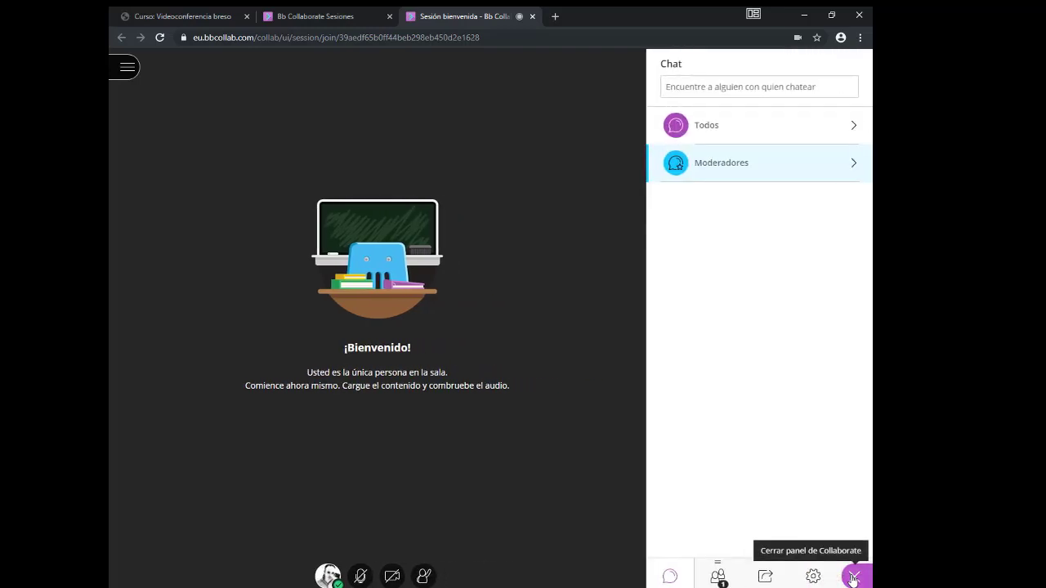
left_click(853, 578)
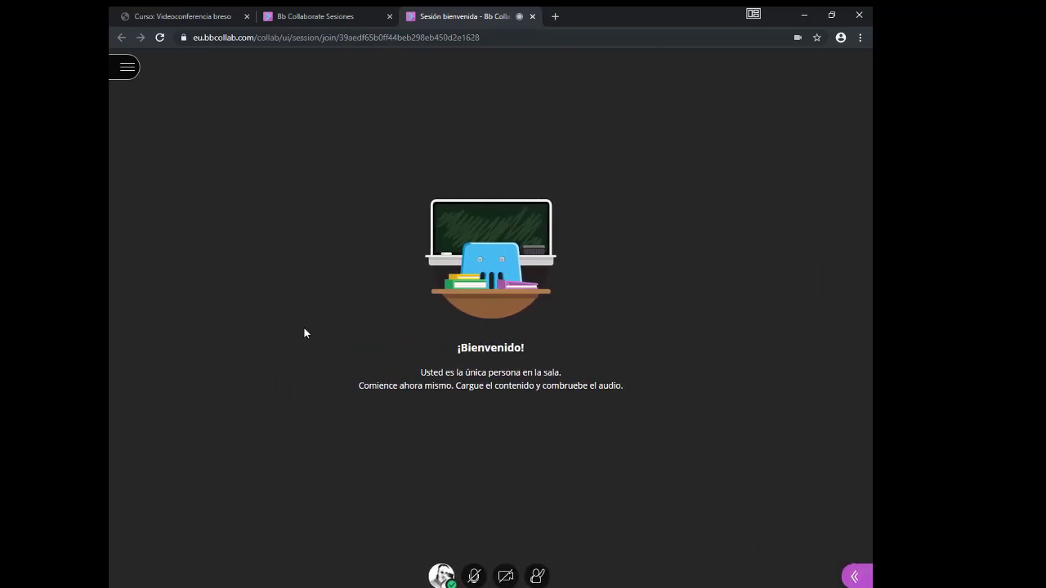
left_click(128, 73)
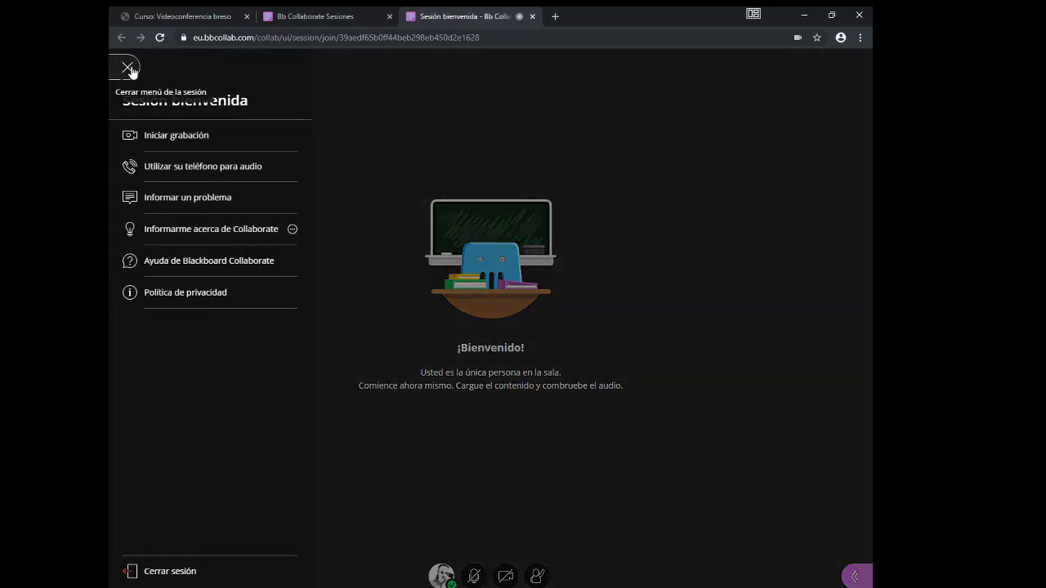
left_click(129, 70)
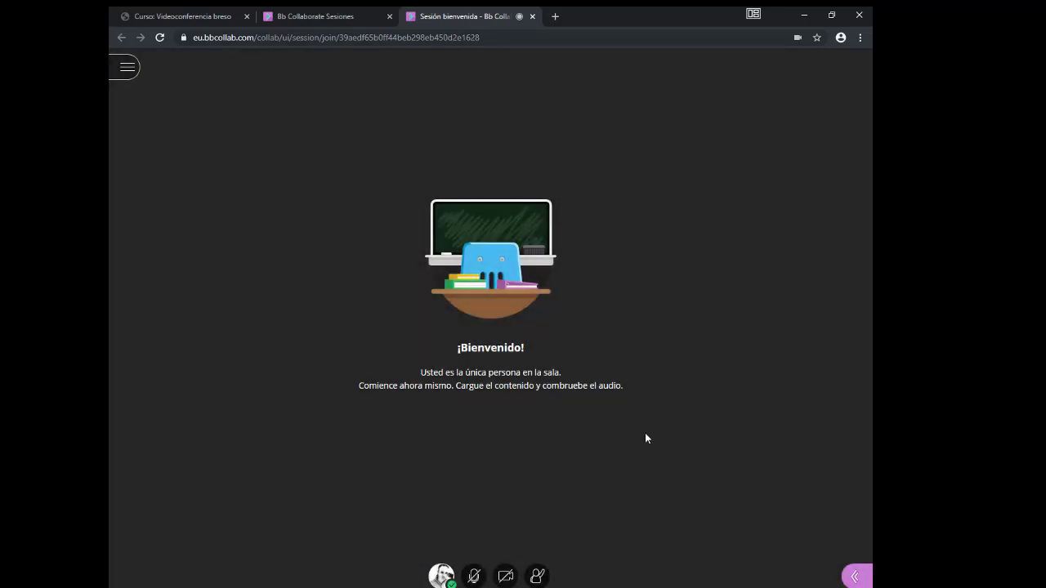